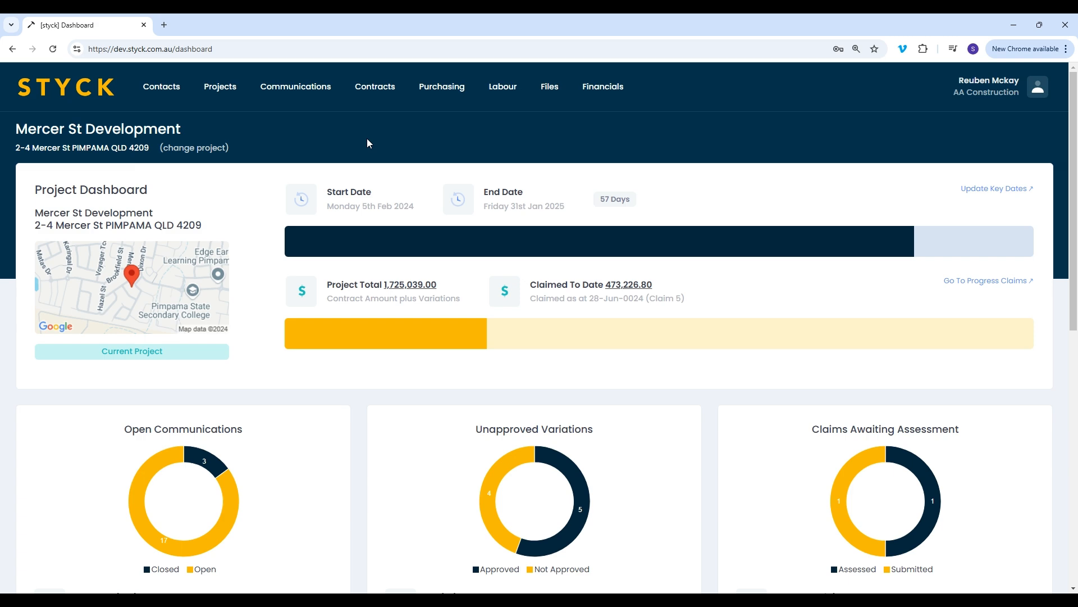
Bring up the removal confirmation for Ace developments in the company's Contacts File and dismiss it without removing the record
click(168, 87)
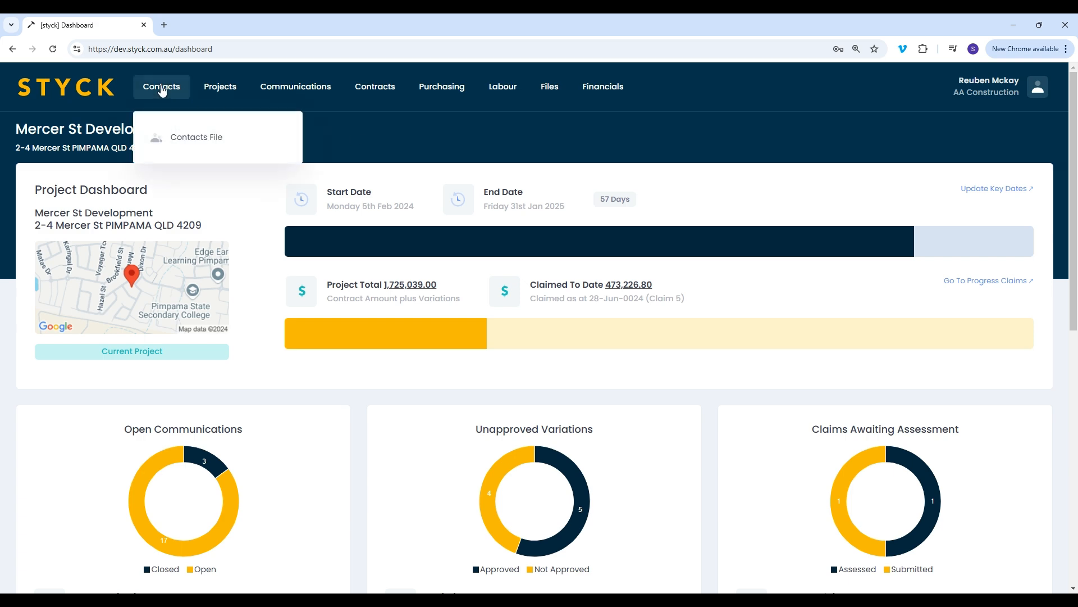
click(228, 131)
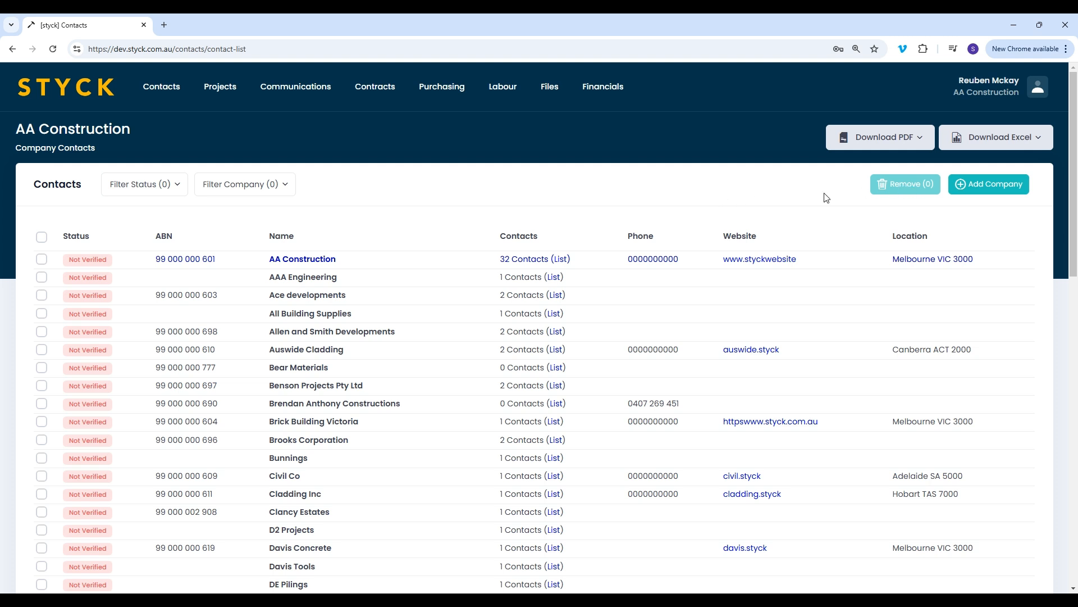
click(42, 295)
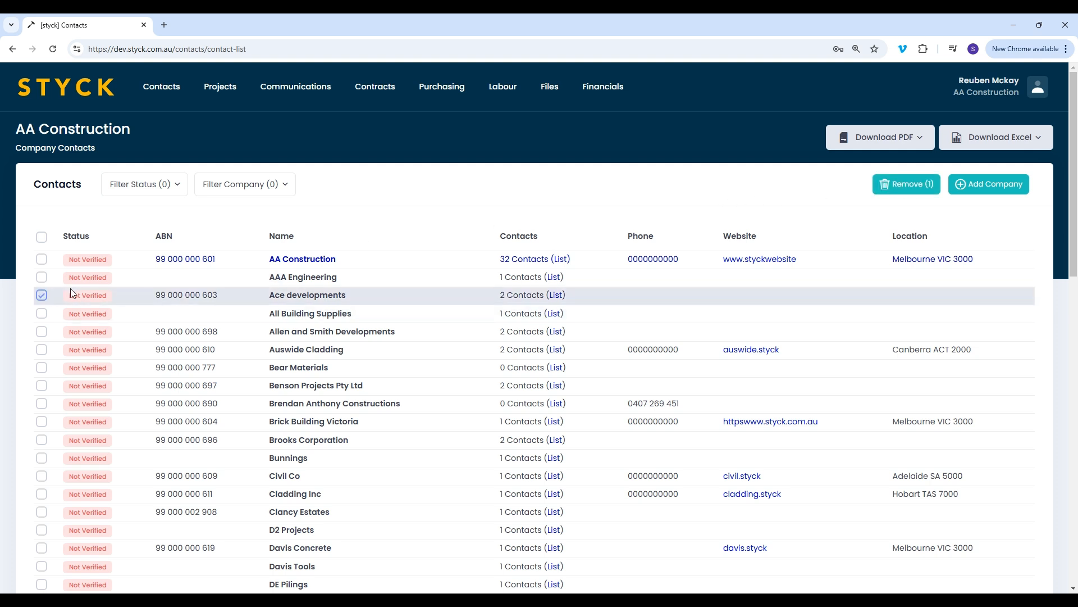
click(920, 183)
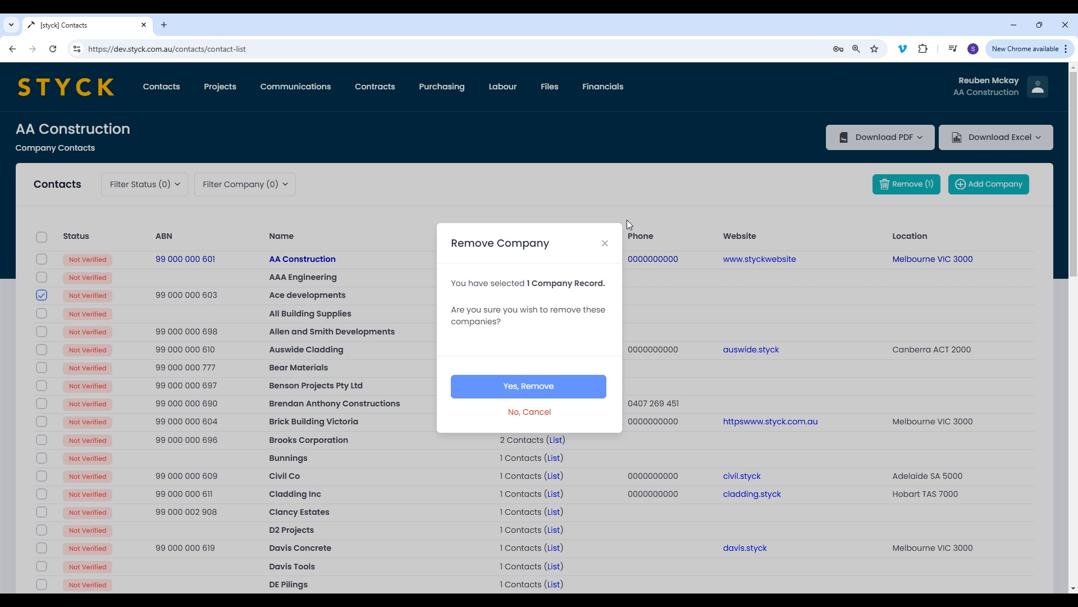
click(605, 245)
Open the company's project list and examine the full Create New Project form, including contract, retention and access settings
mouse_move(220, 94)
click(271, 139)
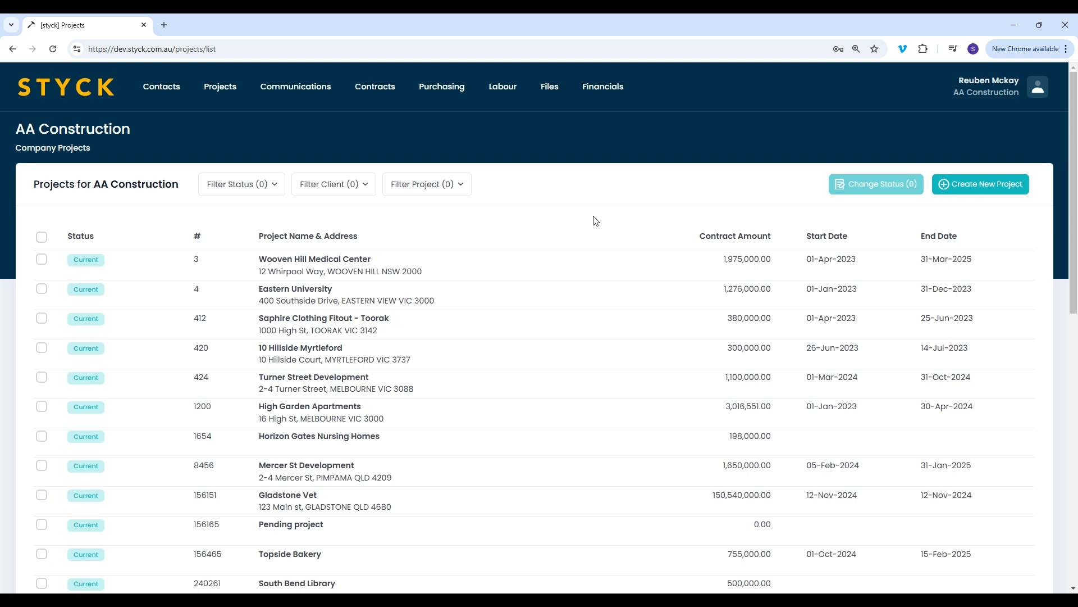
click(989, 186)
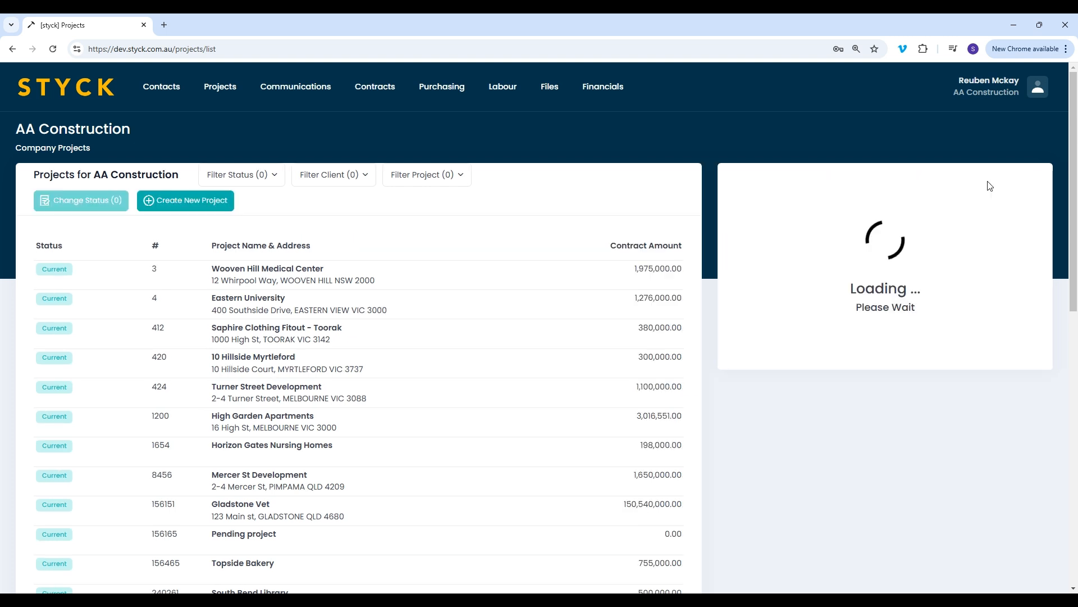
scroll(949, 236, down, 6)
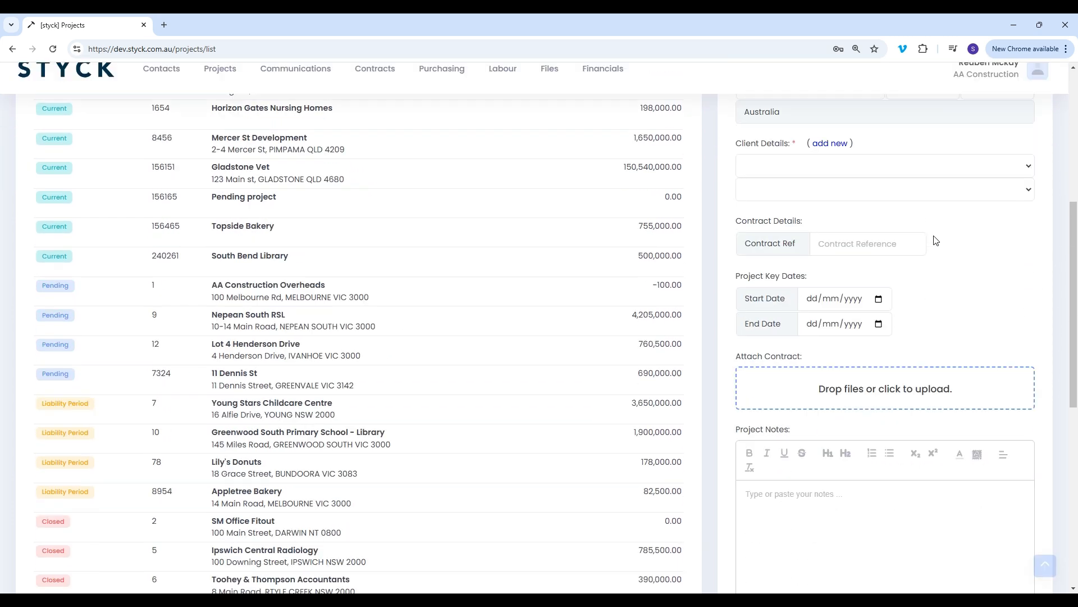
scroll(935, 241, down, 7)
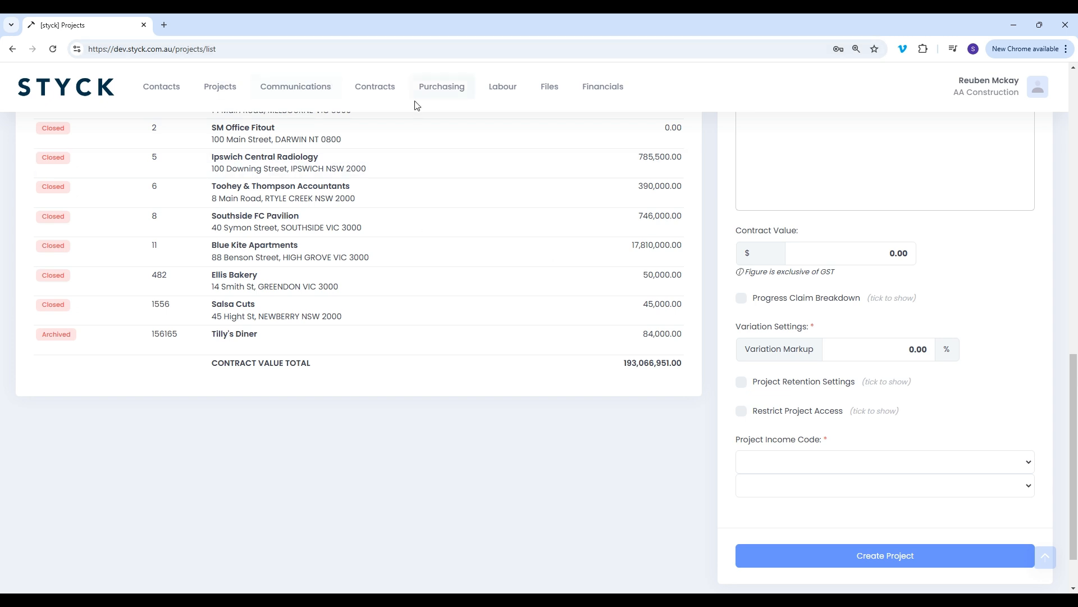
Open the Variations for the Mercer St Development contract and start a new client variation
click(366, 86)
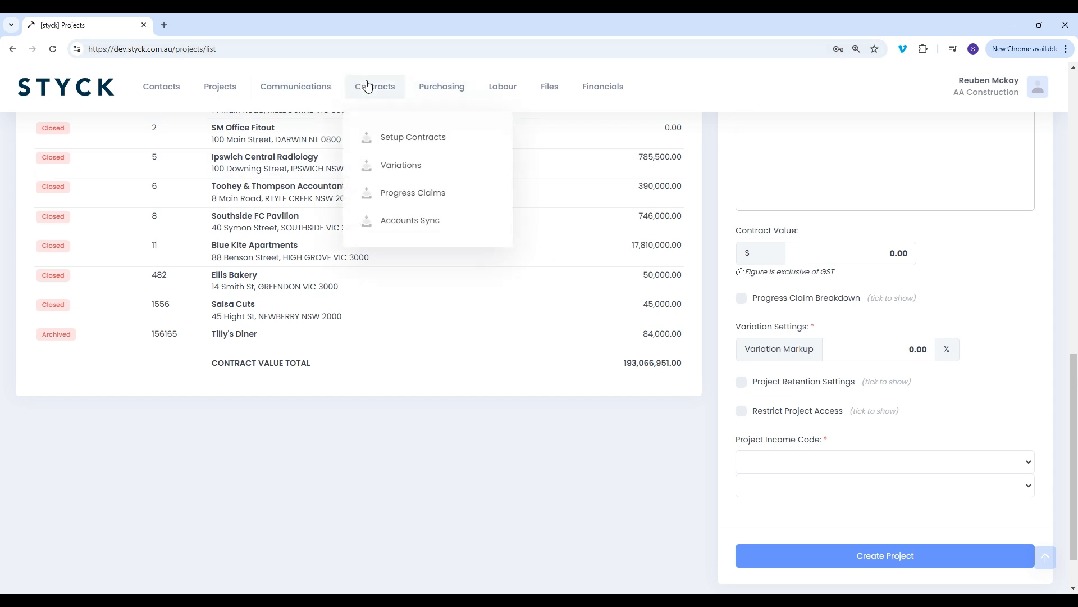
click(414, 166)
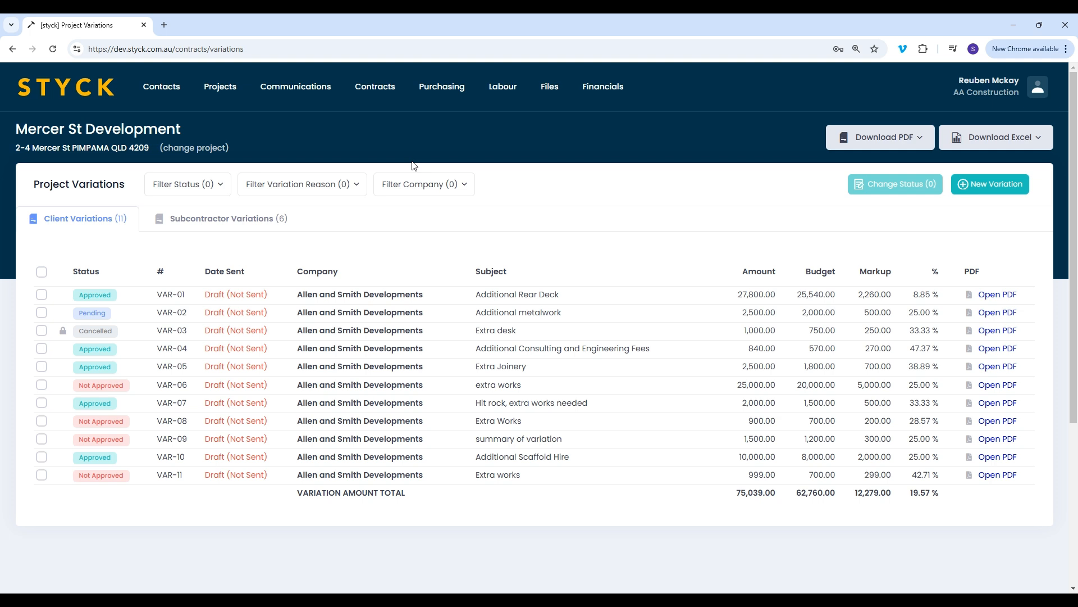
click(1002, 190)
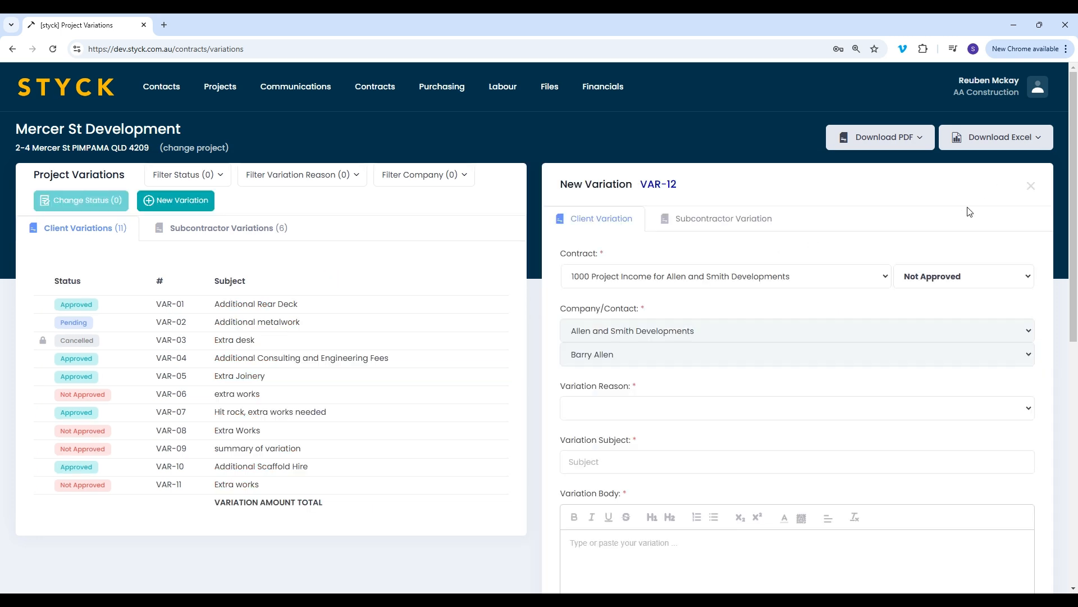
Enable the Variation Budget, set its first line's rate to 100 and apply the 10.00% markup
scroll(970, 212, down, 6)
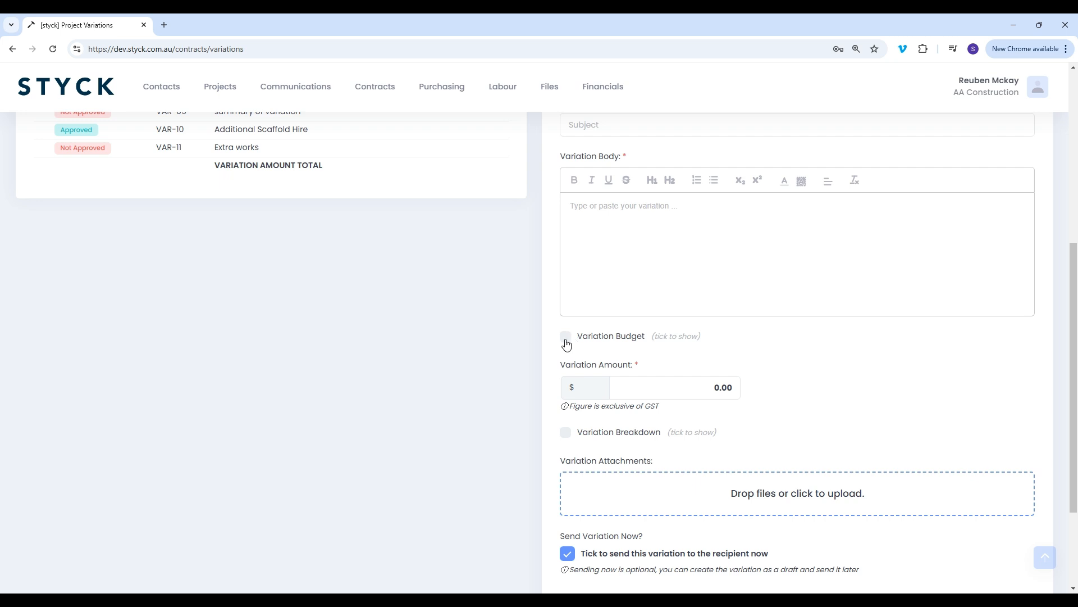
click(565, 337)
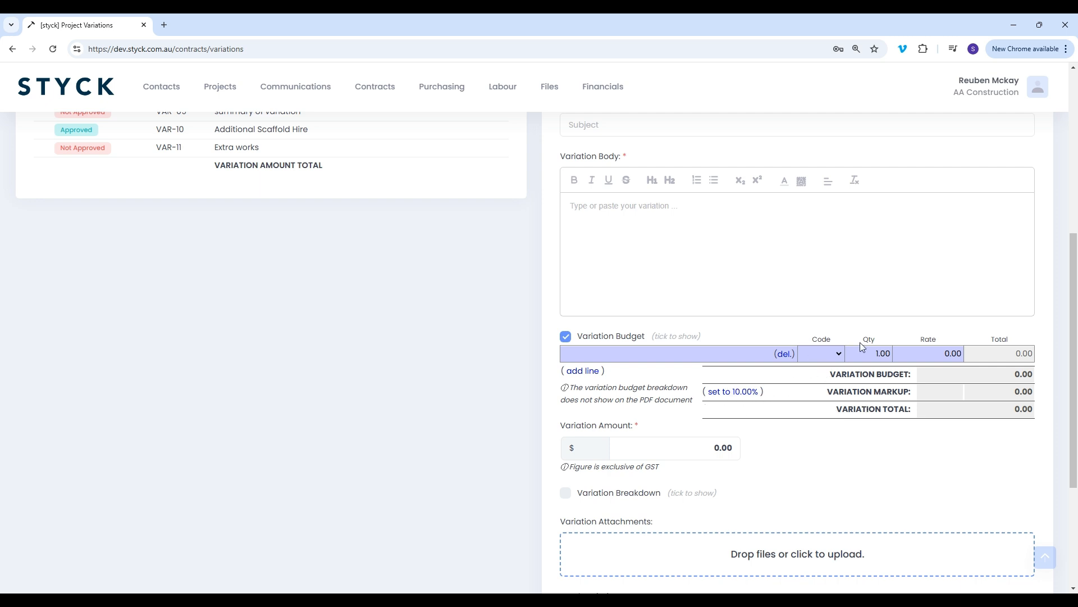
click(930, 356)
text(100)
key(Tab)
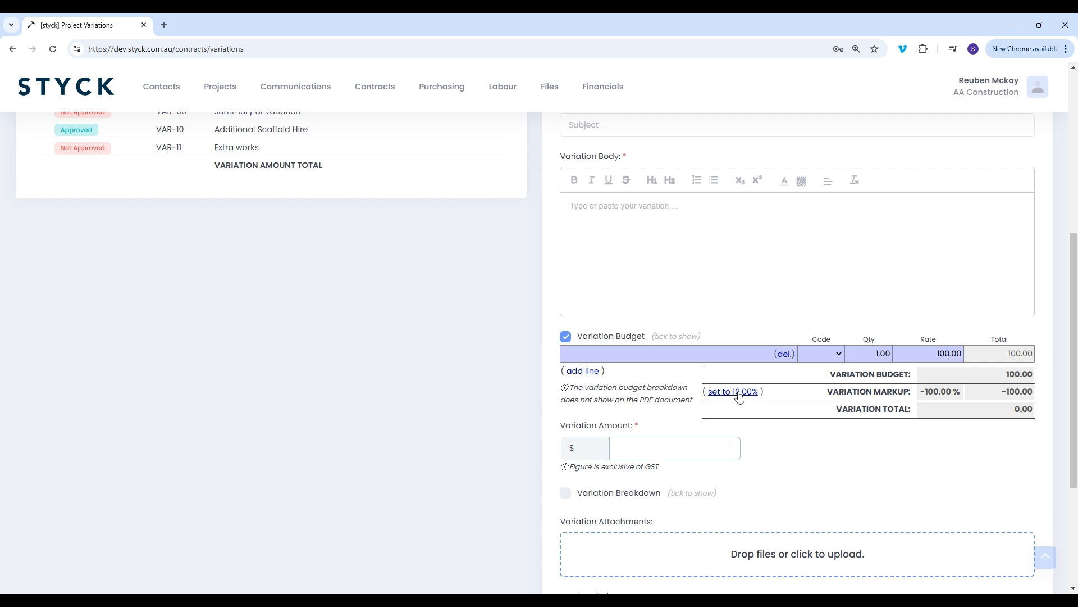
click(739, 393)
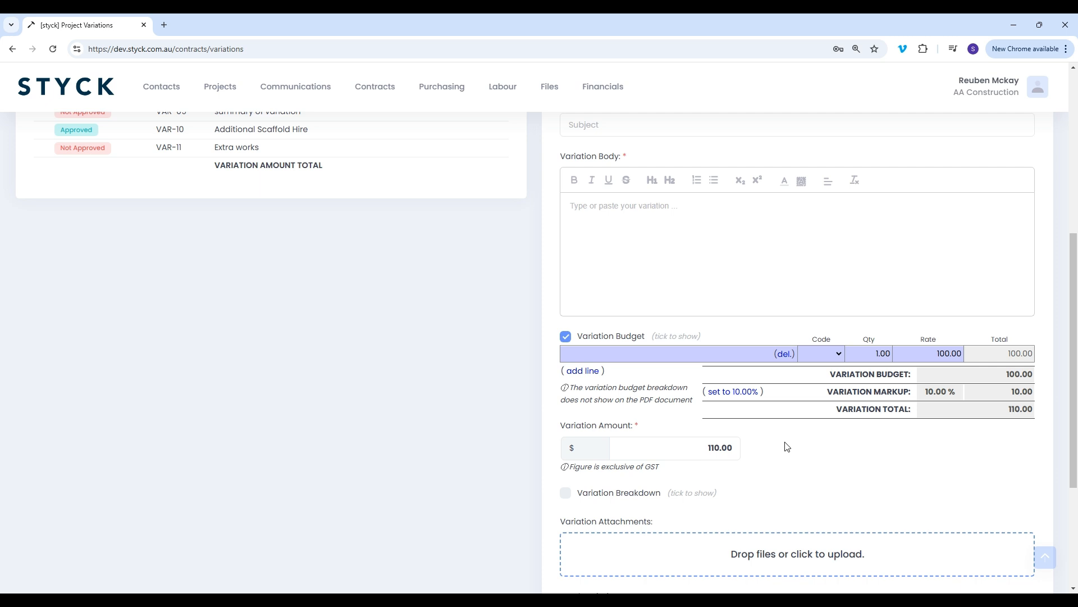
Set the Variation Amount to 120 and enable the Variation Breakdown
drag(706, 448, 740, 447)
text(120)
click(810, 463)
click(566, 493)
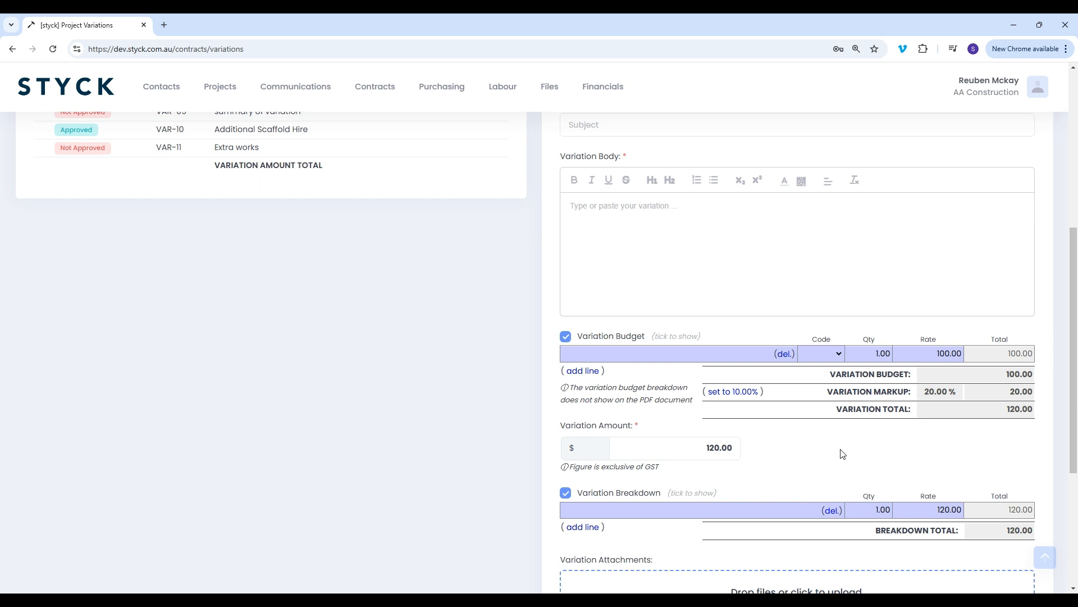
Set the new variation's status to Pending
scroll(843, 454, down, 4)
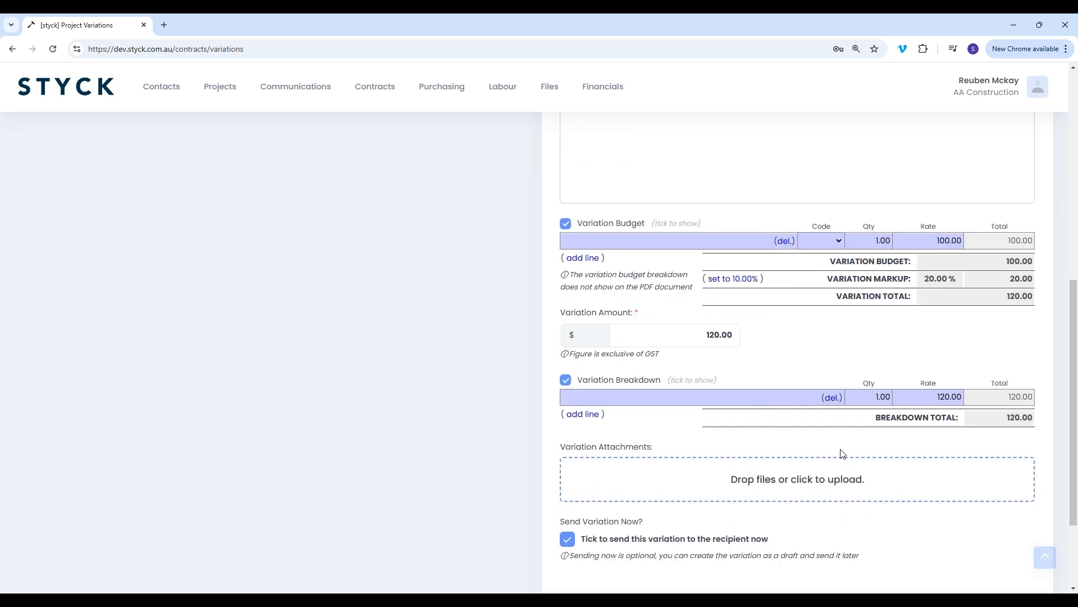
scroll(842, 454, up, 2)
scroll(842, 454, up, 3)
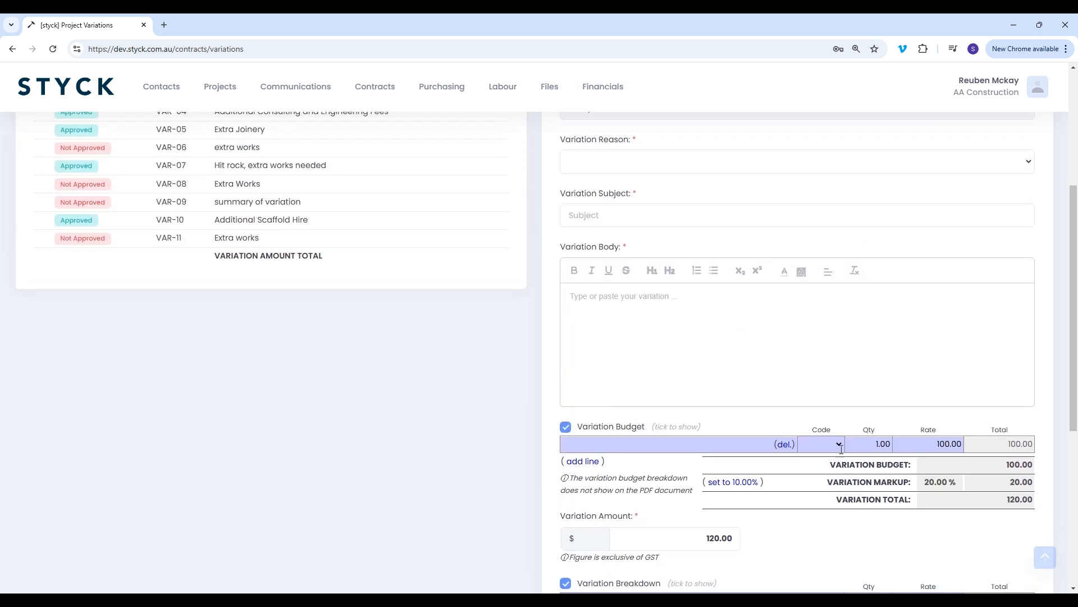
scroll(841, 449, up, 5)
click(980, 281)
click(937, 310)
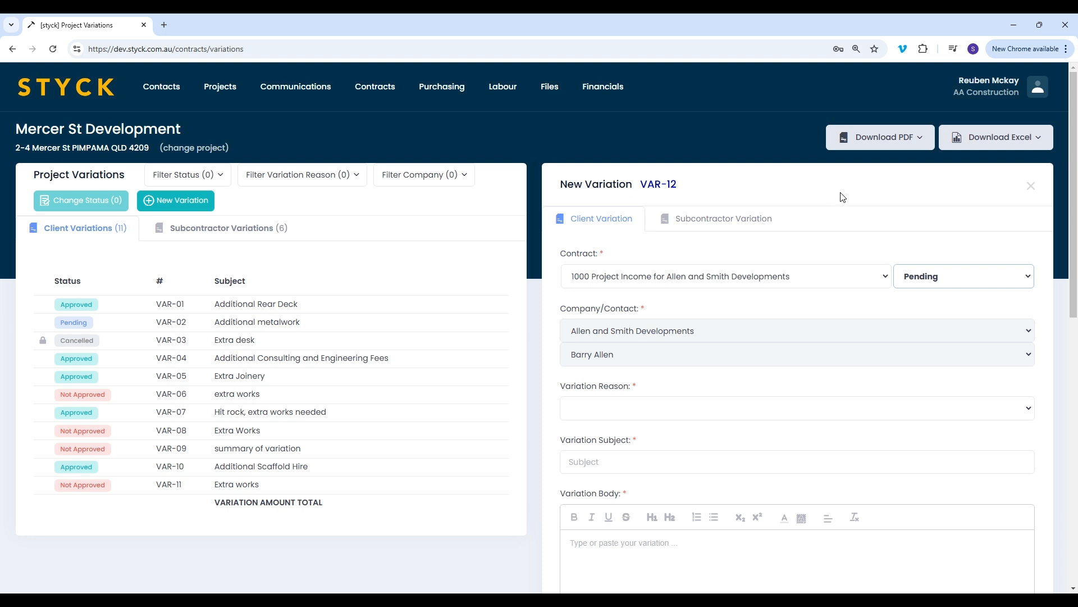
In the Progress Claims settings, exclude Pending and Cancelled variations, and close the settings without saving
click(375, 86)
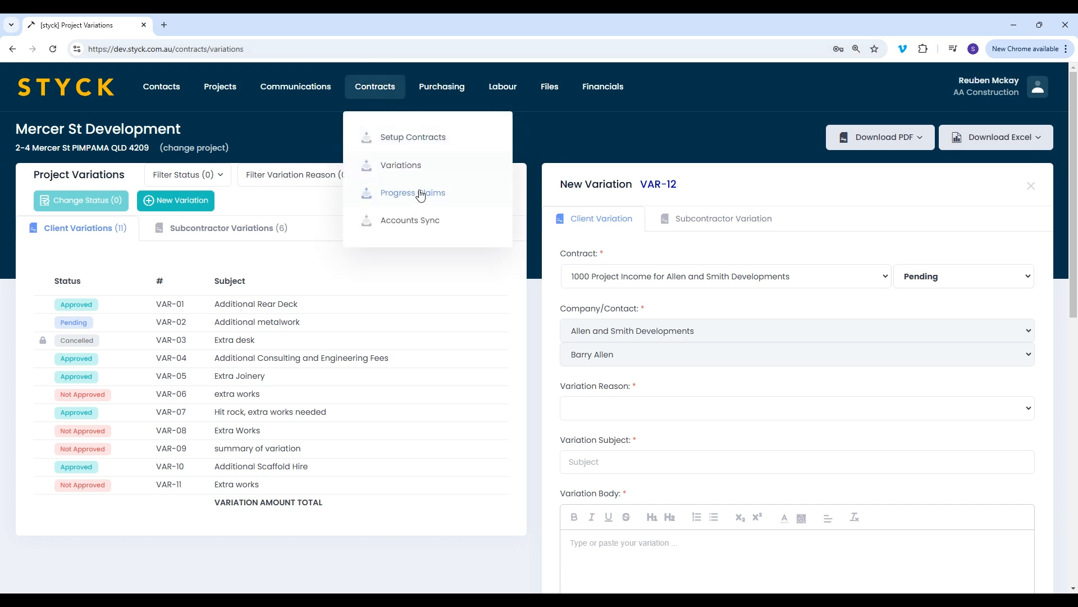
click(420, 193)
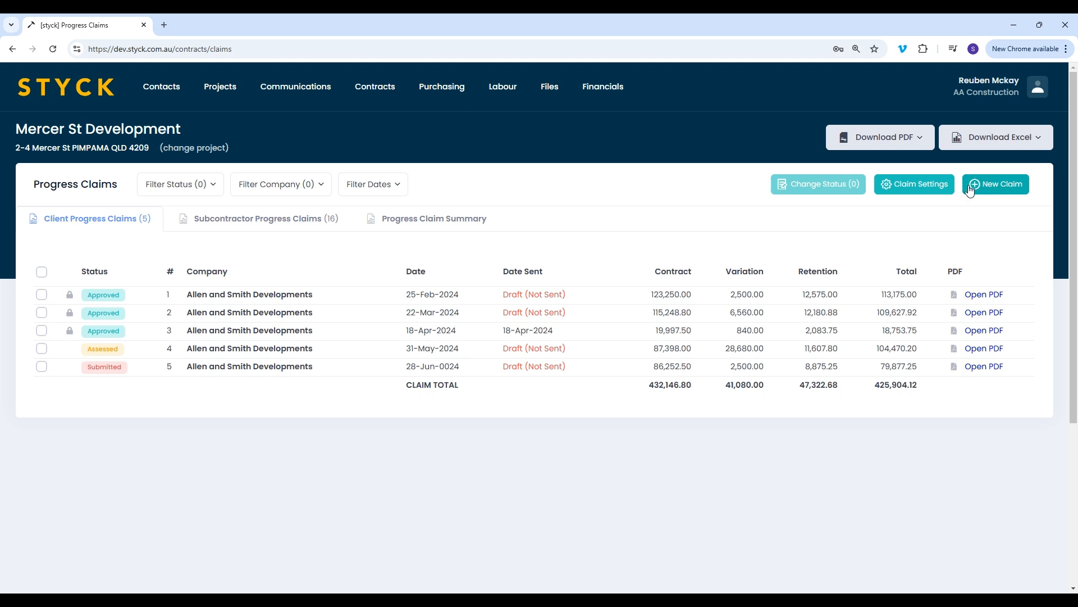
click(921, 190)
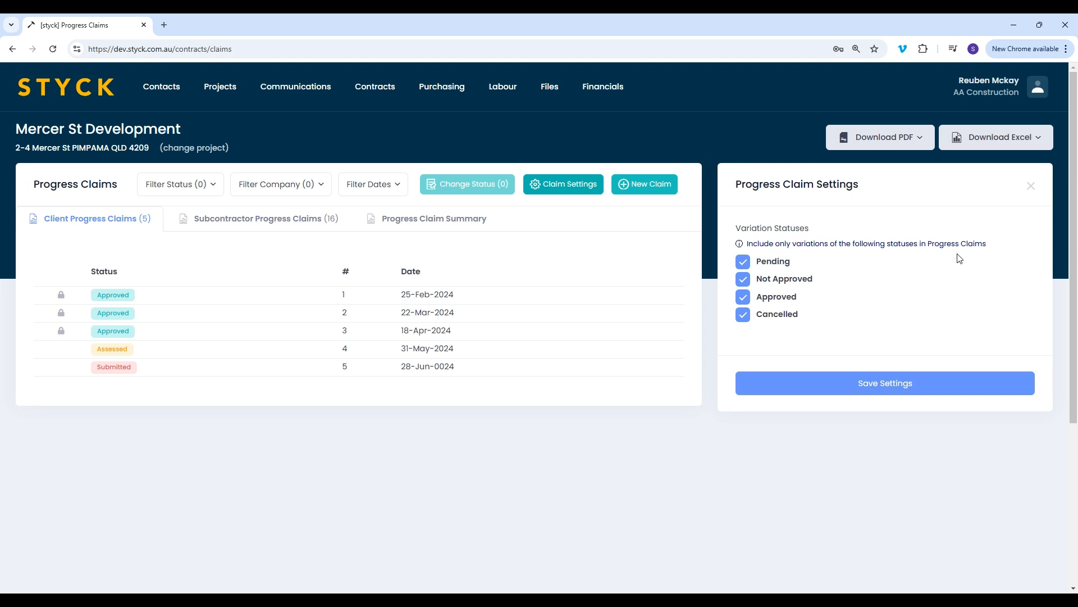
click(745, 261)
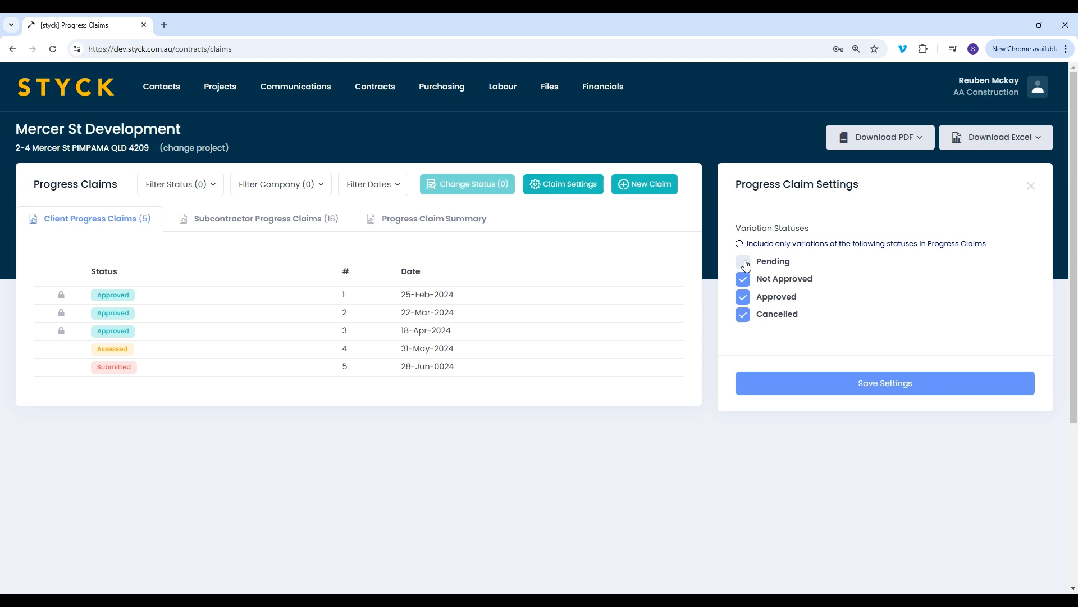
click(745, 315)
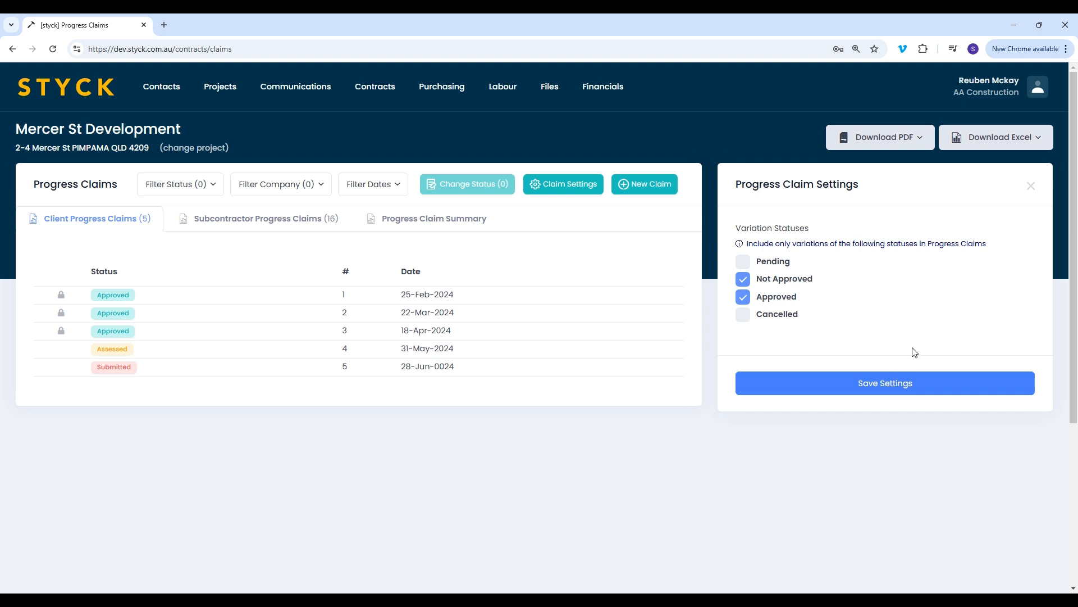
click(1030, 185)
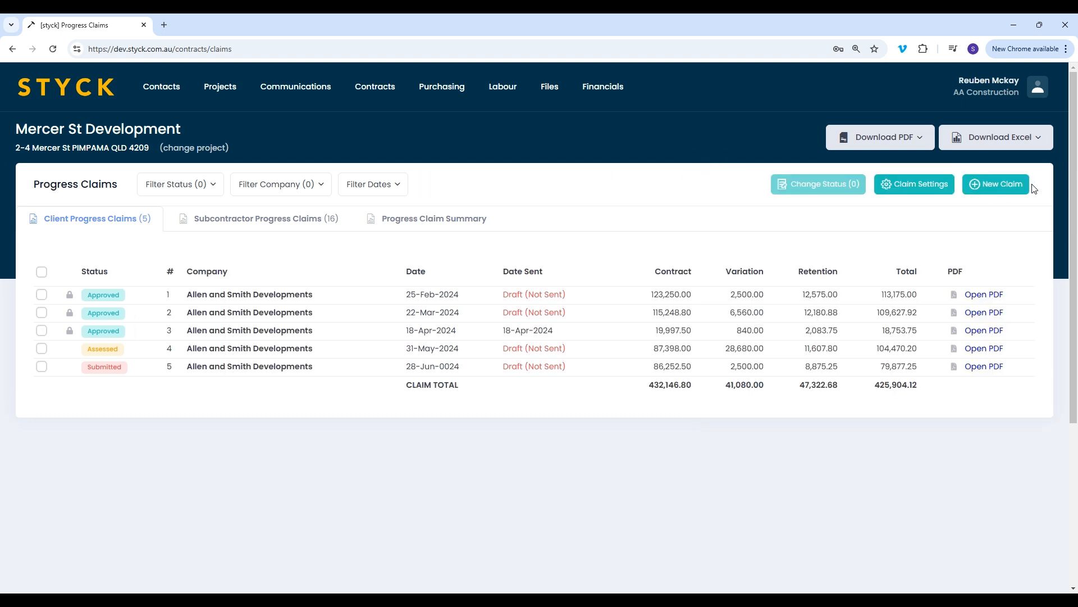
Review the Committed Cost report's Reporting Settings for variation, purchase order, timesheet and tender statuses, and close them
click(602, 89)
click(645, 141)
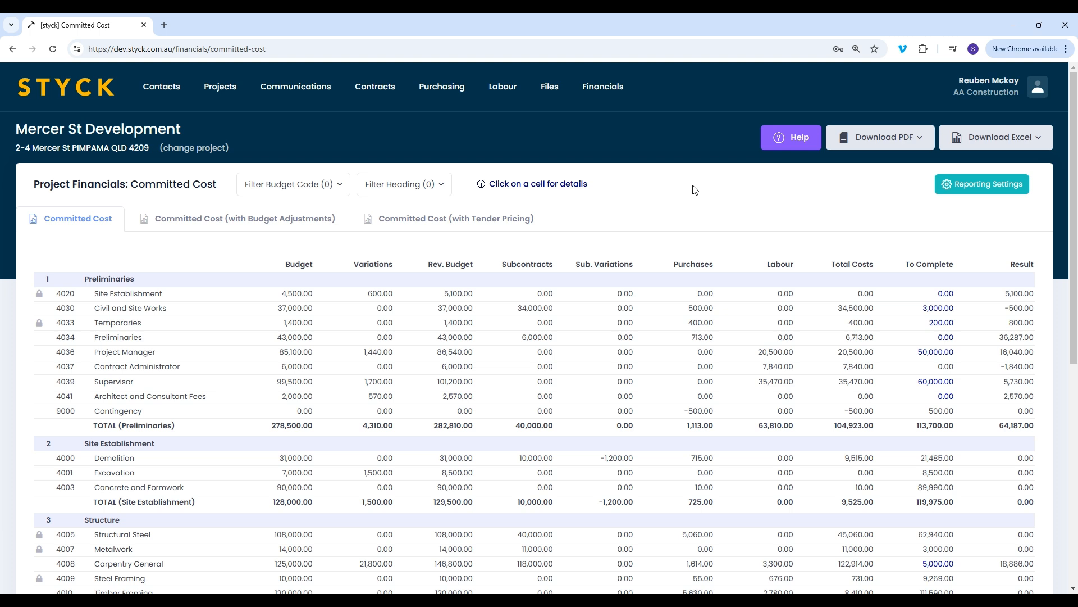
click(979, 187)
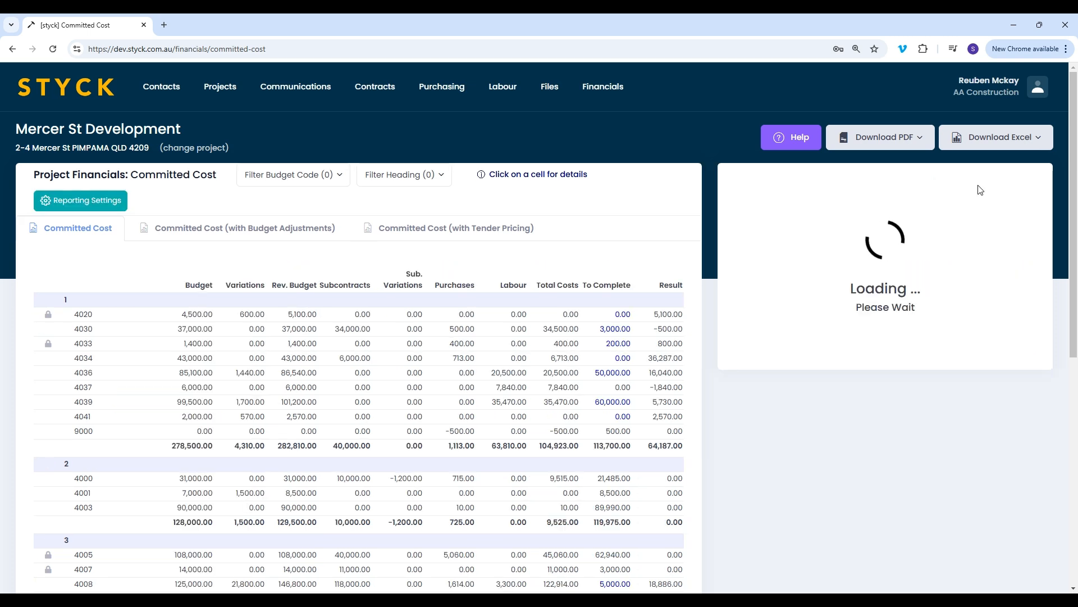
scroll(911, 206, down, 1)
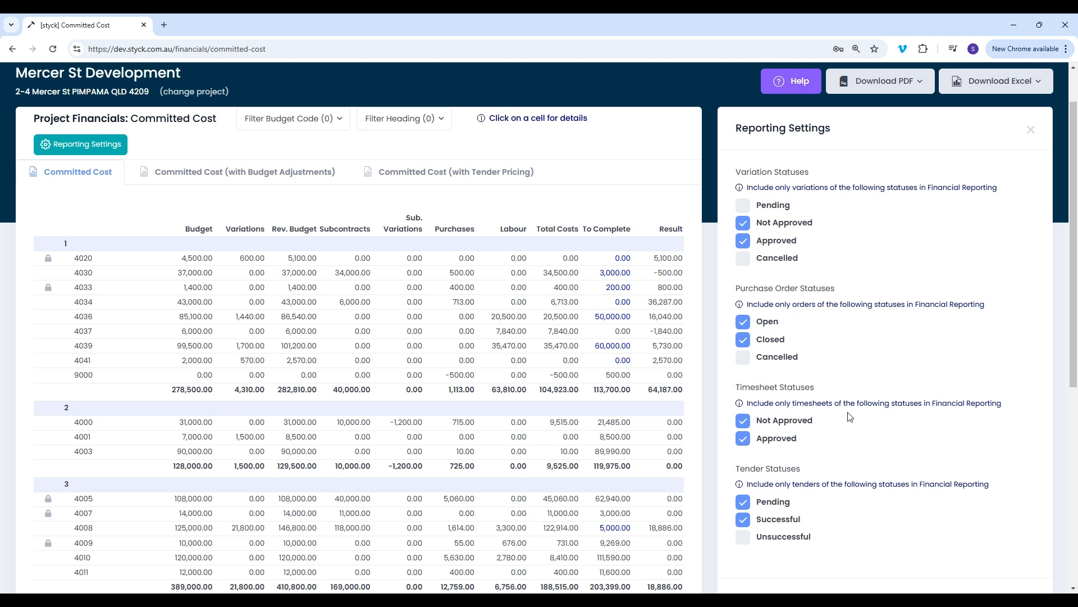
scroll(849, 416, down, 2)
scroll(850, 416, up, 3)
scroll(850, 416, up, 1)
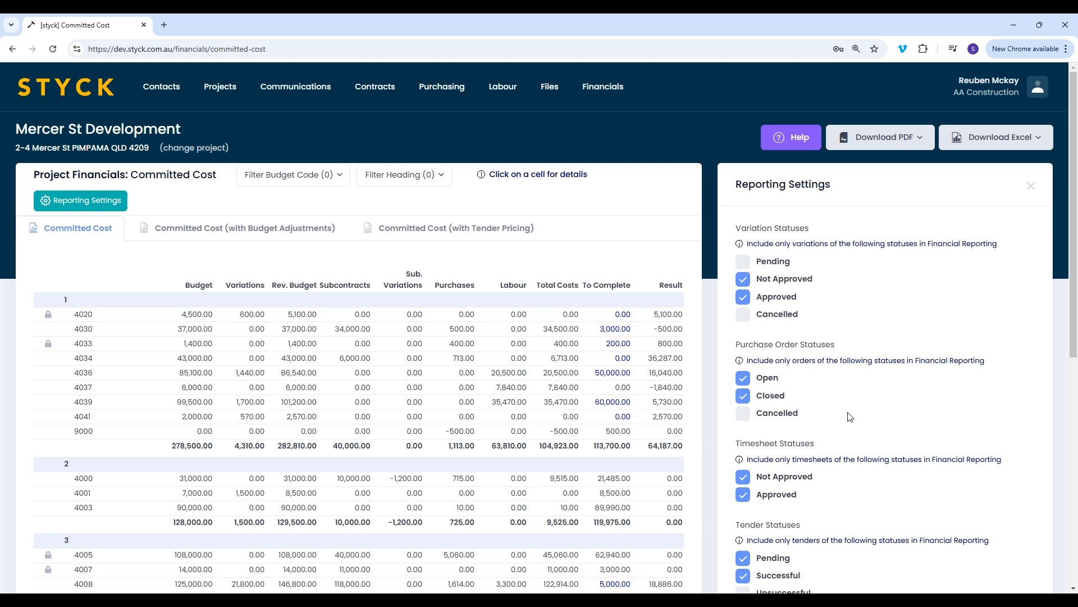
click(1031, 186)
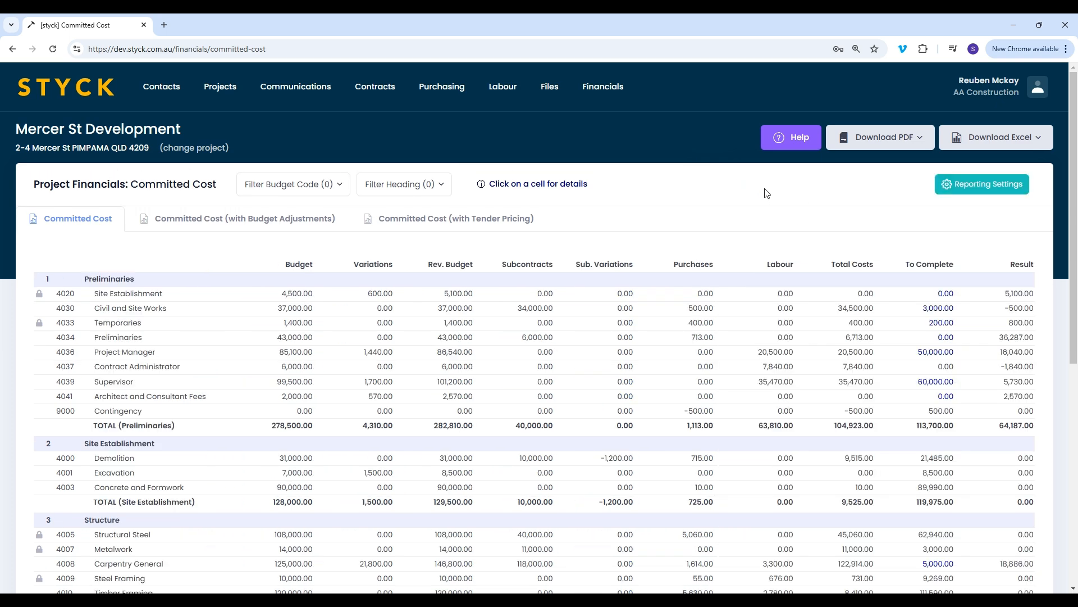
Open the Work-in-Progress report and review its Reporting Settings for progress claim, purchase order and timesheet statuses
click(593, 89)
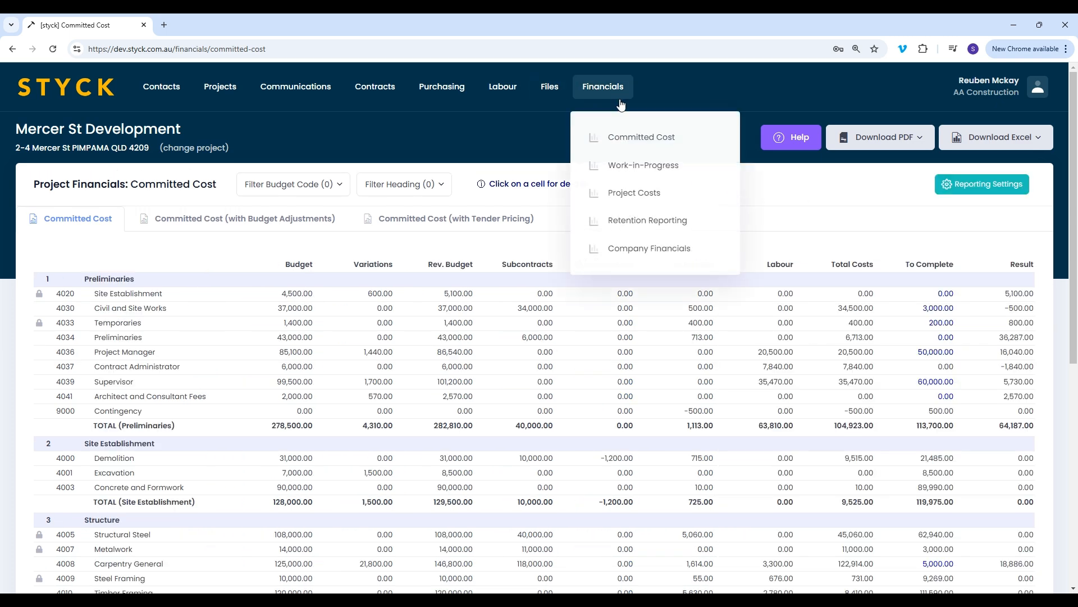
click(645, 167)
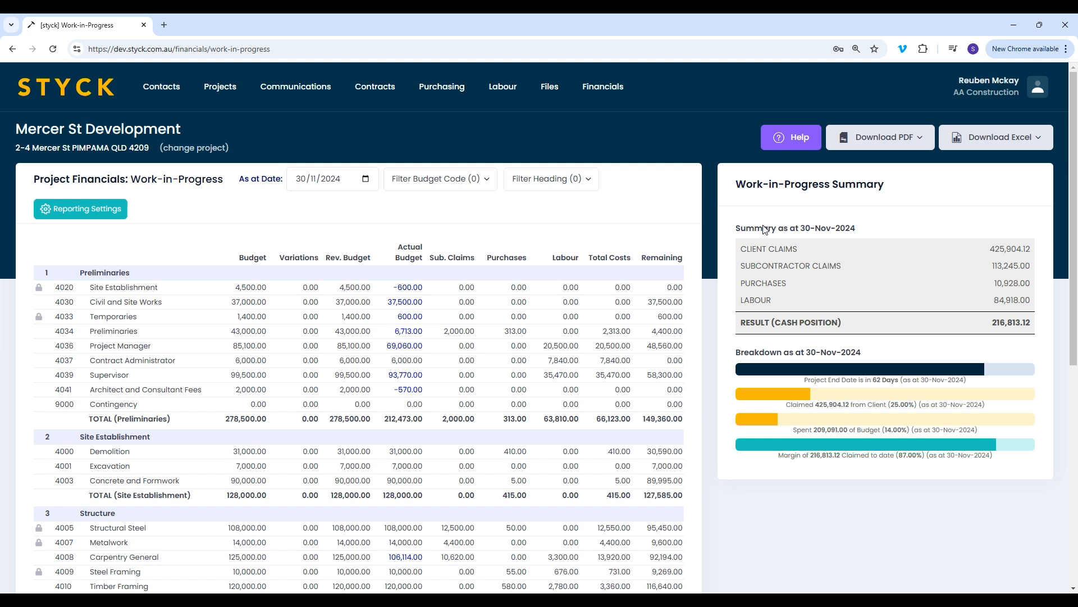
click(77, 213)
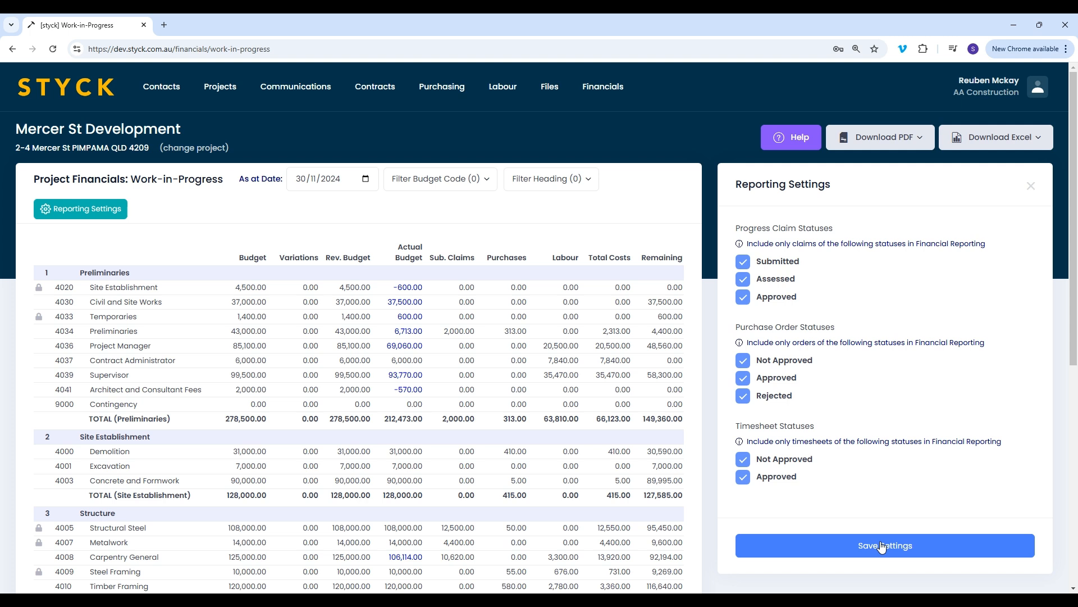
Open the Project Costs report for the Mercer St Development project and check its date filter range
click(600, 90)
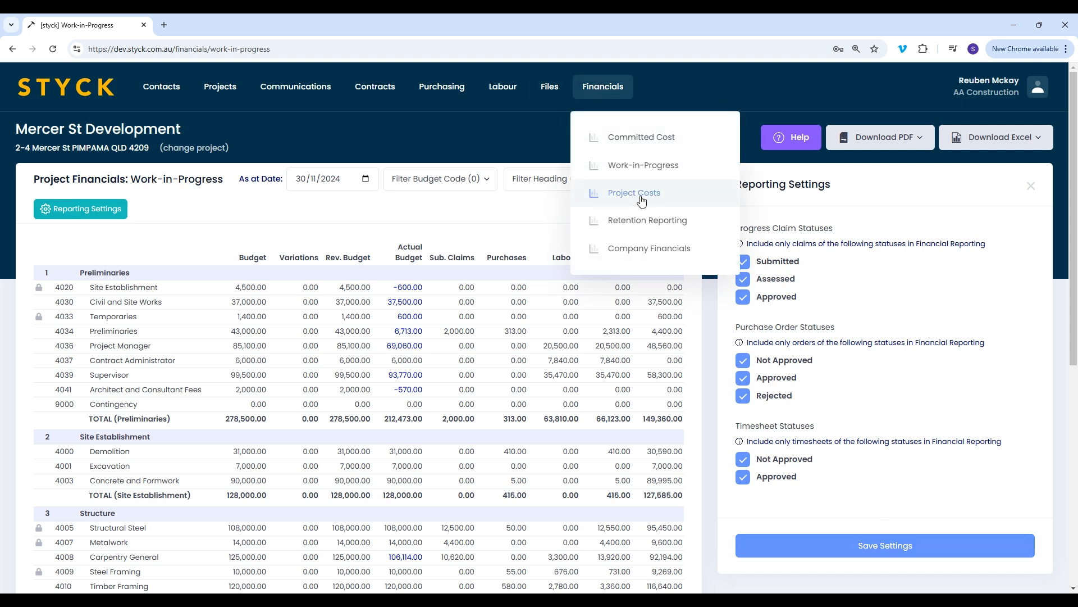
click(639, 197)
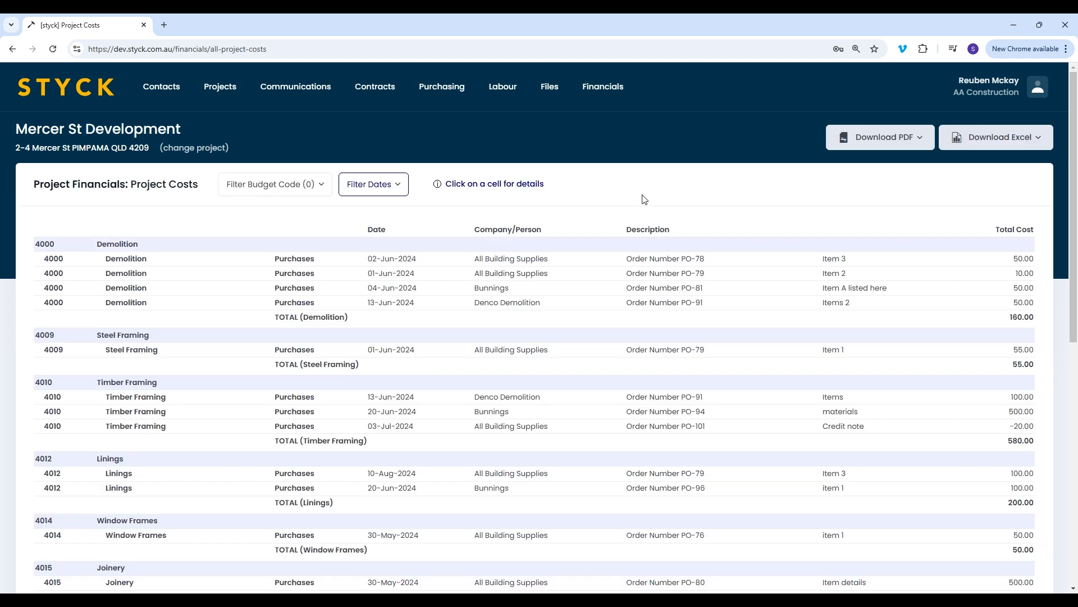
click(397, 190)
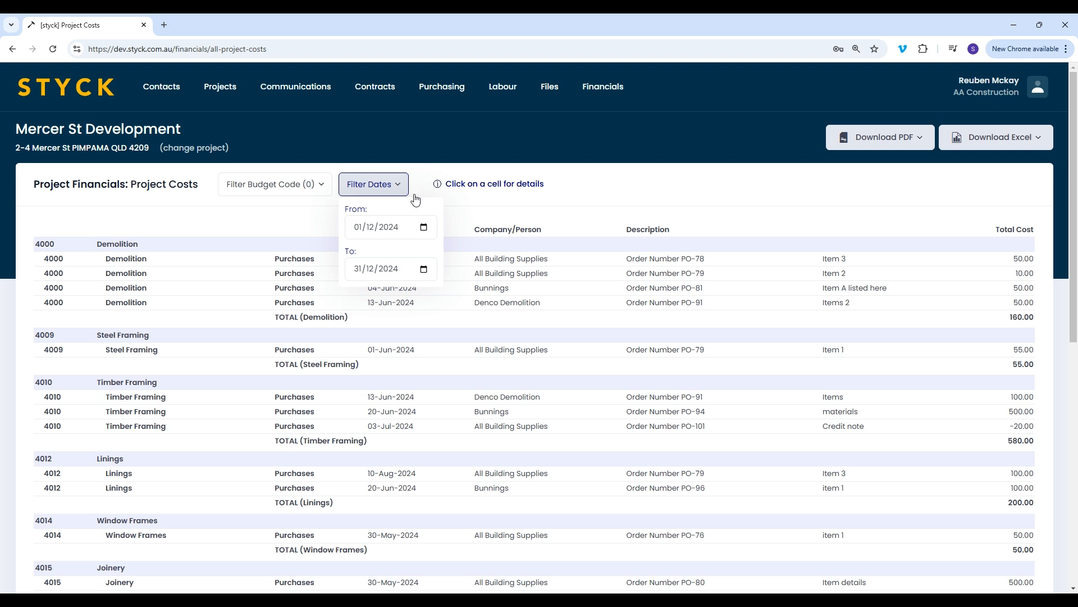
click(649, 190)
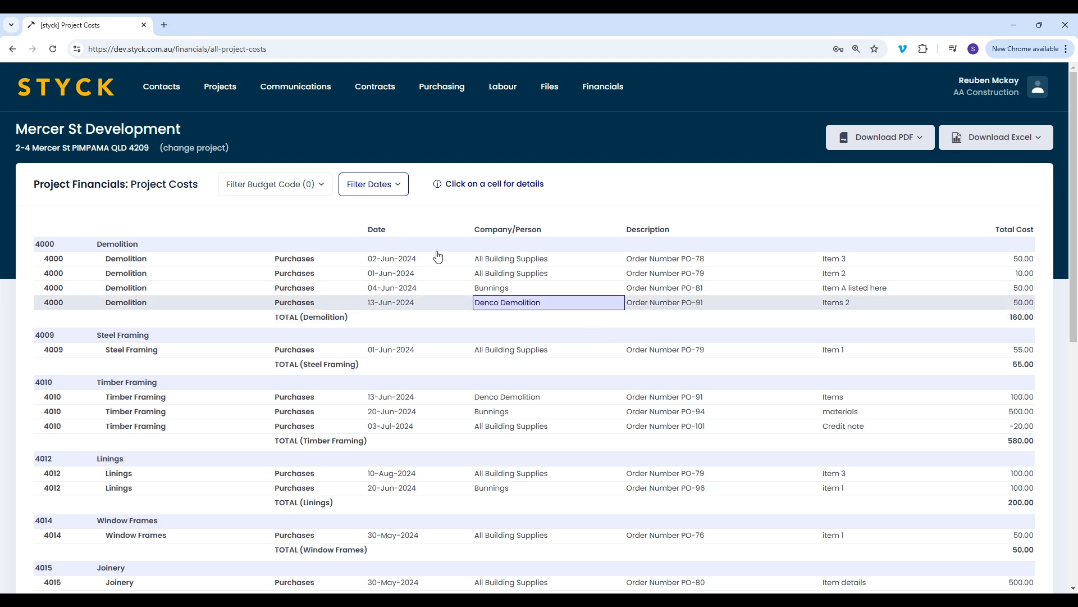
Set the Project Costs date filter's From date to 01/10/2024 and apply it to the report
click(391, 187)
click(425, 229)
click(447, 258)
click(447, 257)
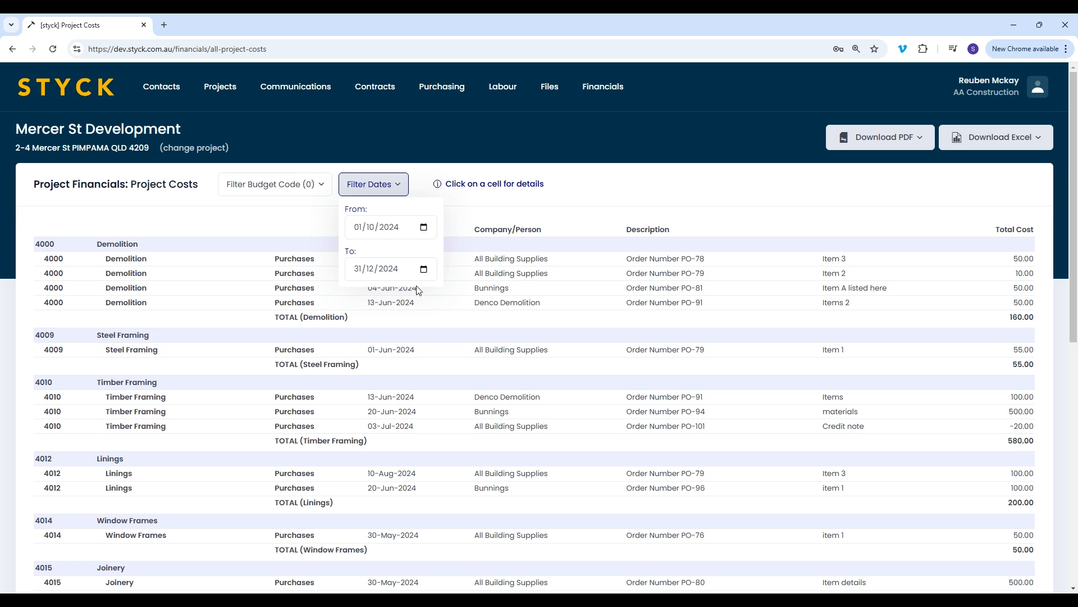
click(377, 296)
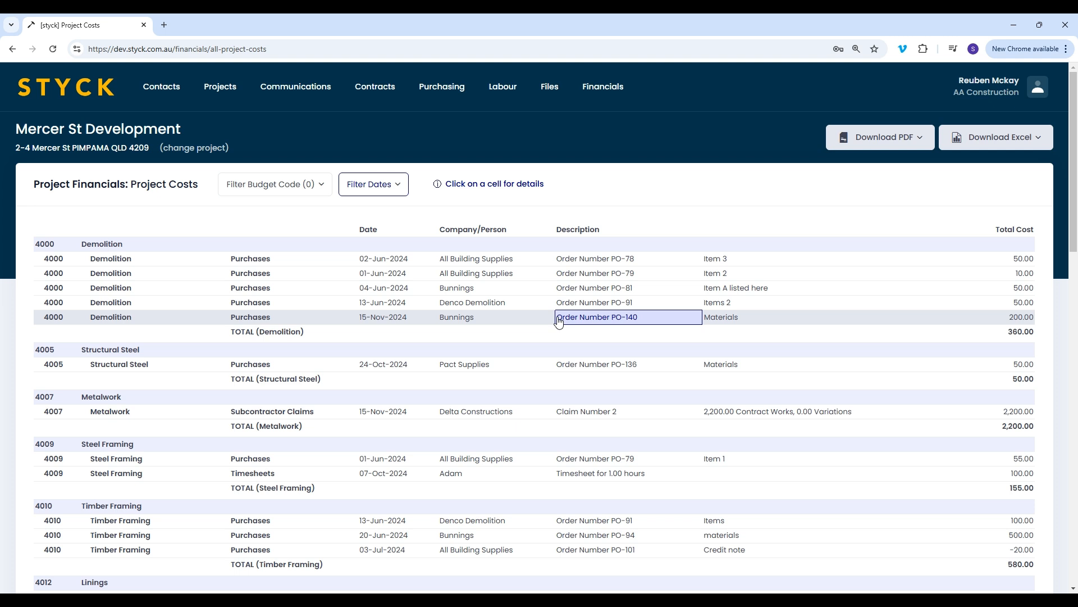
Review the filtered project costs, inspect the cost details for 4039 Supervisor from its 28-Oct-2024 timesheet entry, and close them
scroll(144, 244, down, 1)
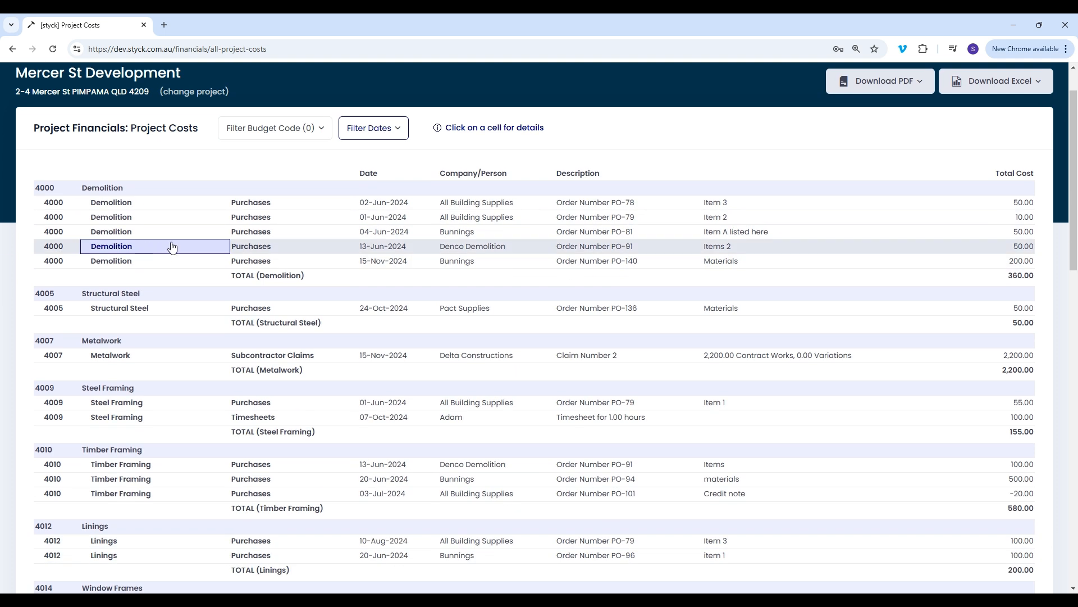
scroll(344, 247, down, 2)
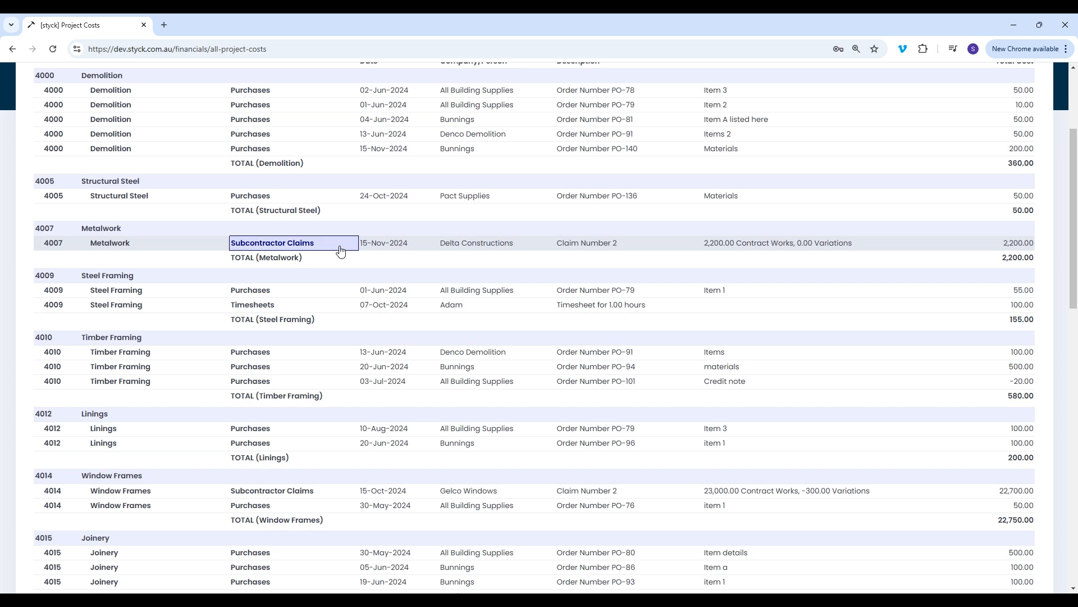
scroll(637, 247, down, 5)
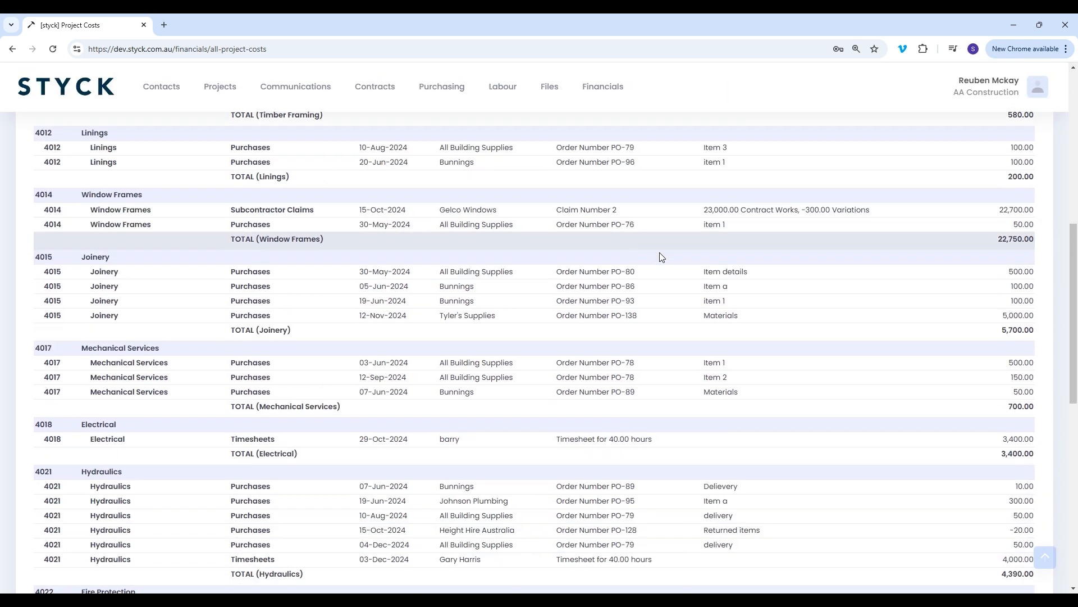
scroll(638, 250, down, 10)
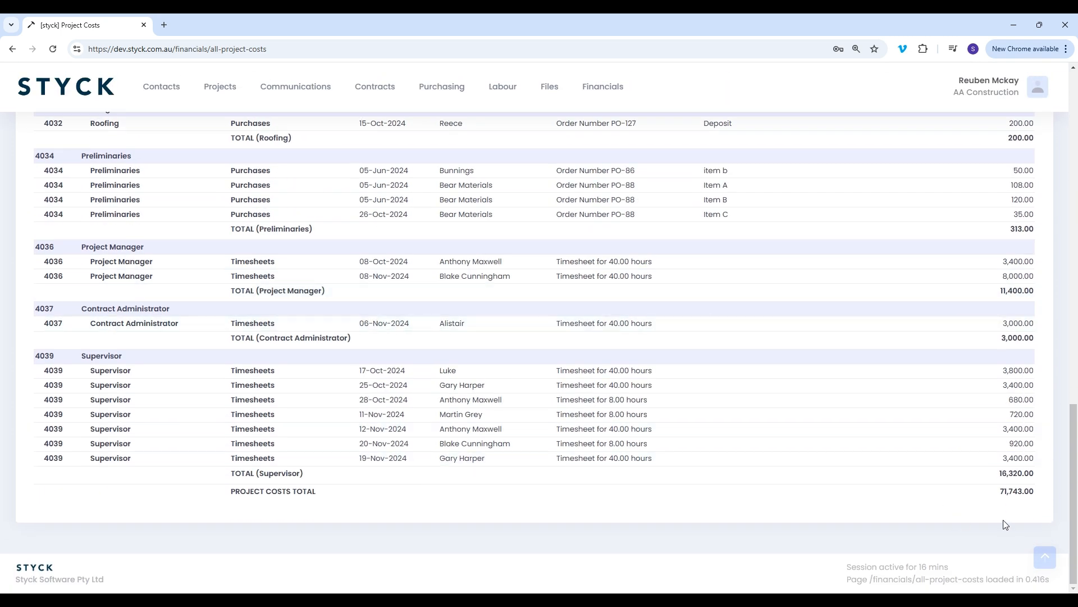
click(387, 400)
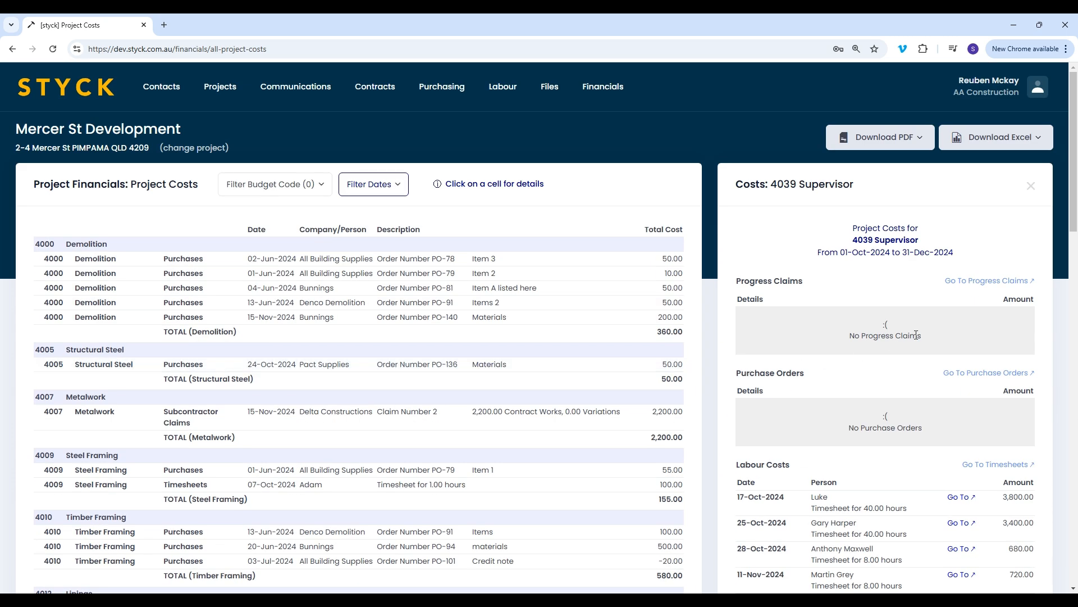
scroll(916, 336, down, 2)
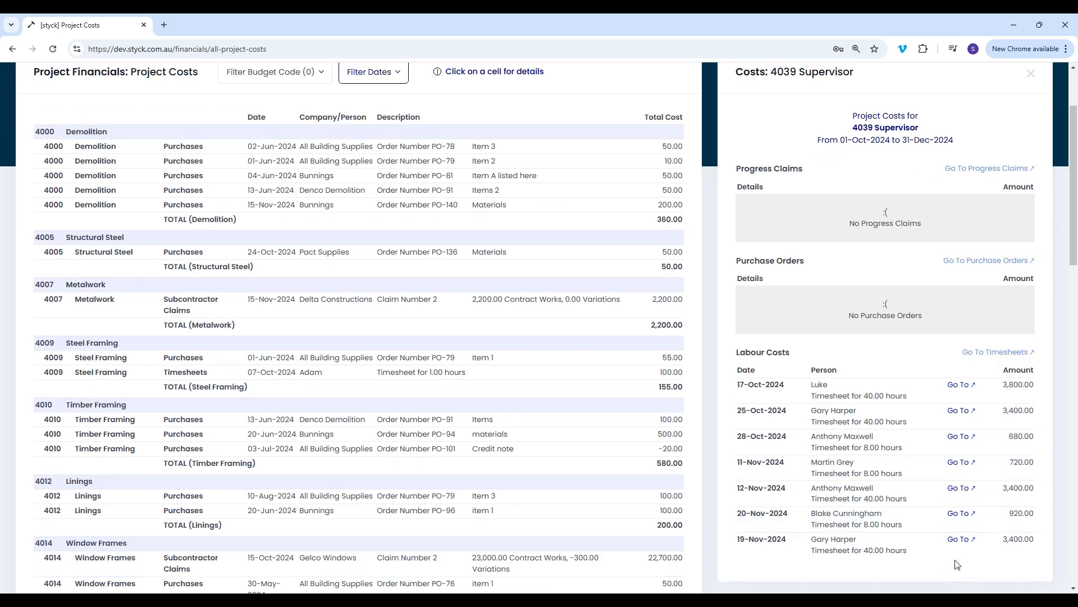
scroll(958, 564, up, 2)
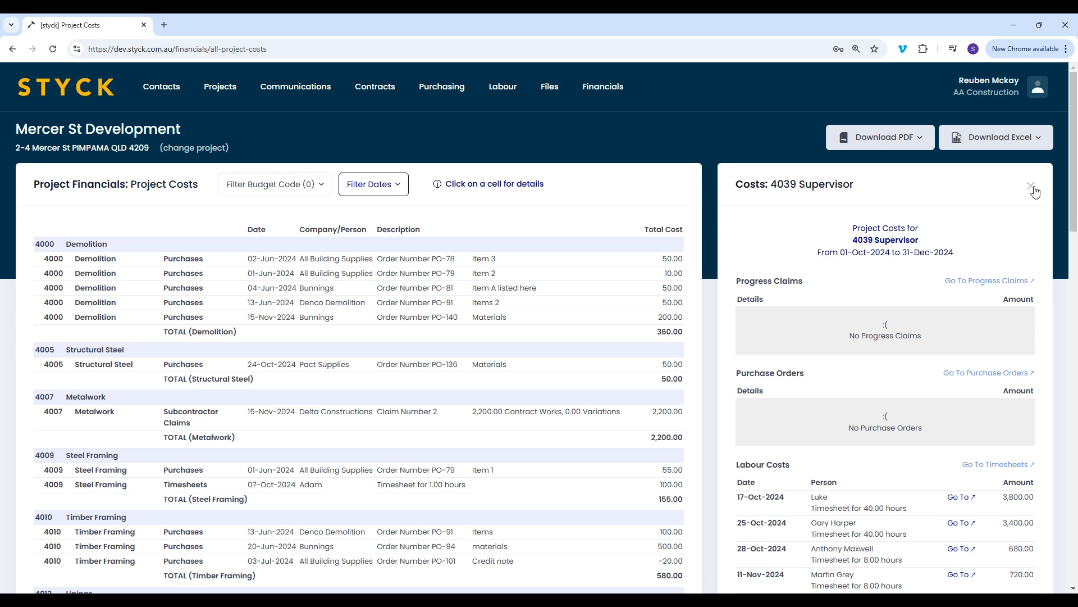
click(1031, 187)
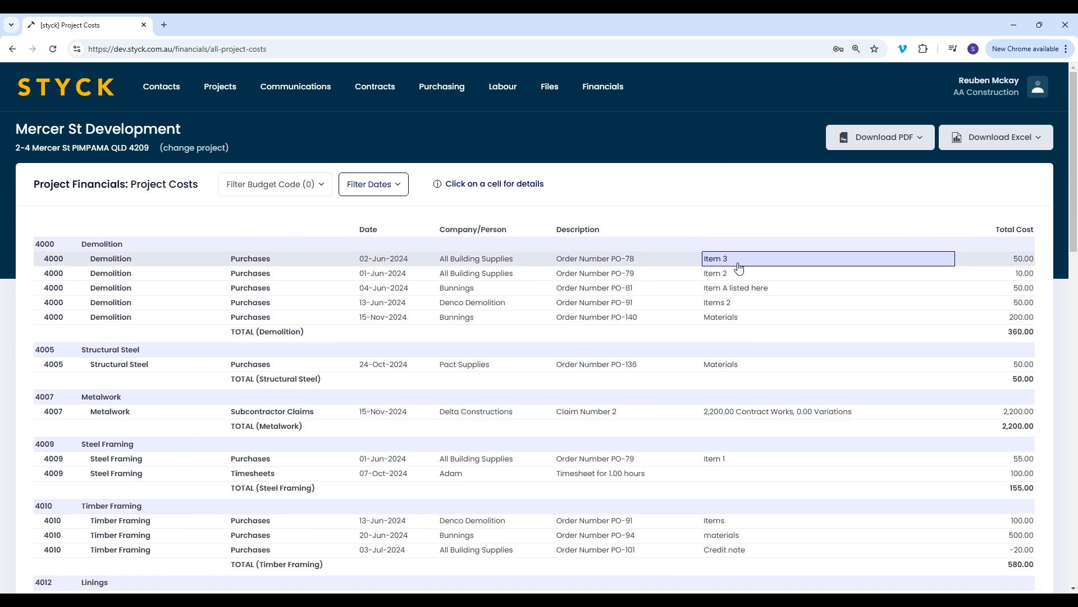